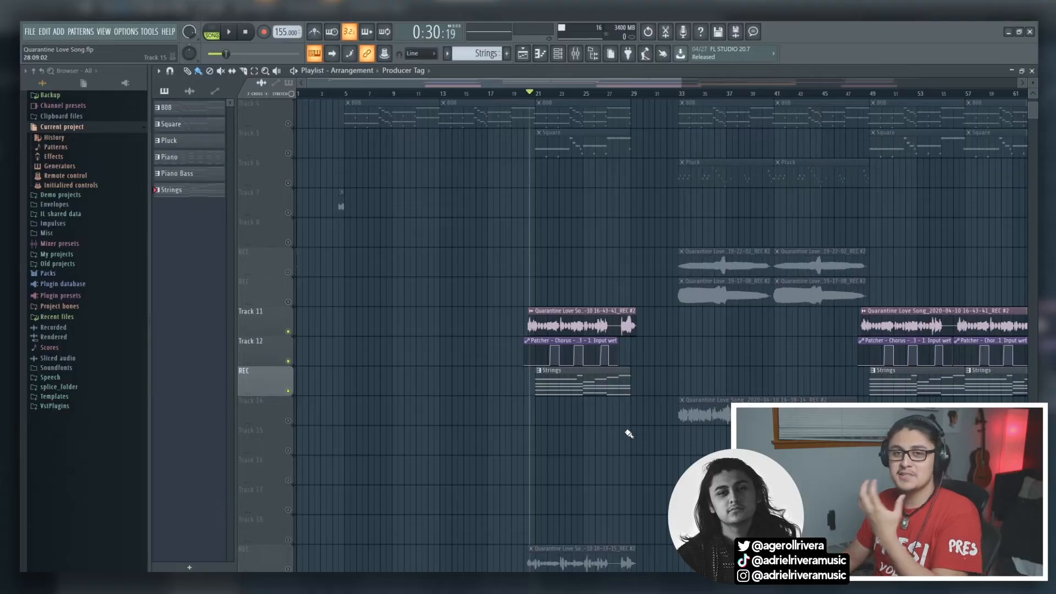
Unmute the five vocal recording tracks below the active one, down through Track 24, and also unmute Track 11.
scroll(632, 444, "down", 6)
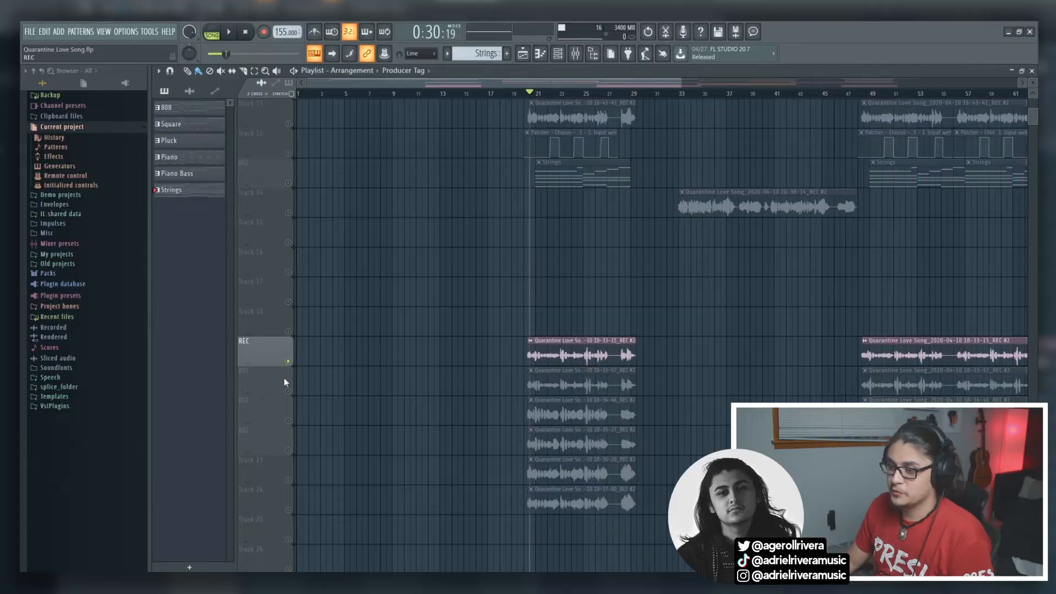
left_click_drag(284, 378, 294, 487)
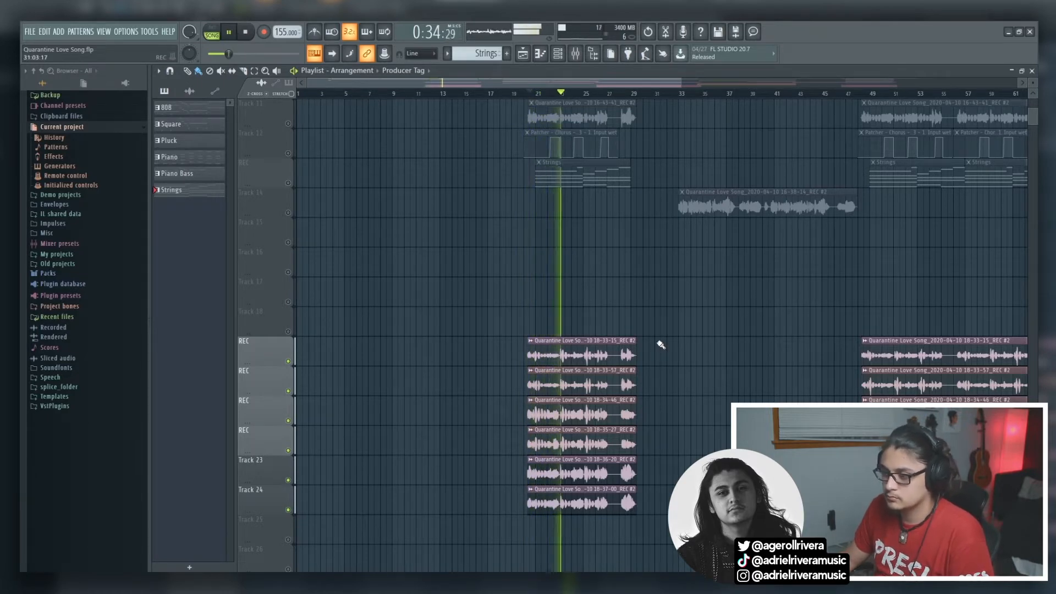
scroll(706, 405, "up", 2)
scroll(699, 405, "down", 1)
scroll(700, 400, "down", 1)
scroll(700, 396, "down", 1)
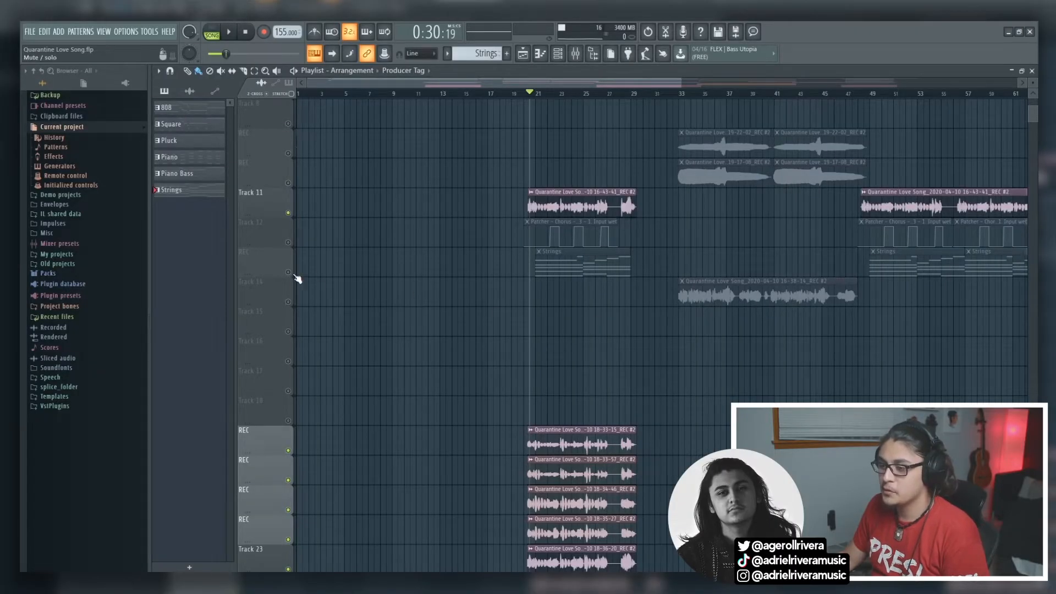
Unmute the Strings track and the Track 12 Patcher chorus automation alongside the chorus vocals.
scroll(313, 259, "up", 5)
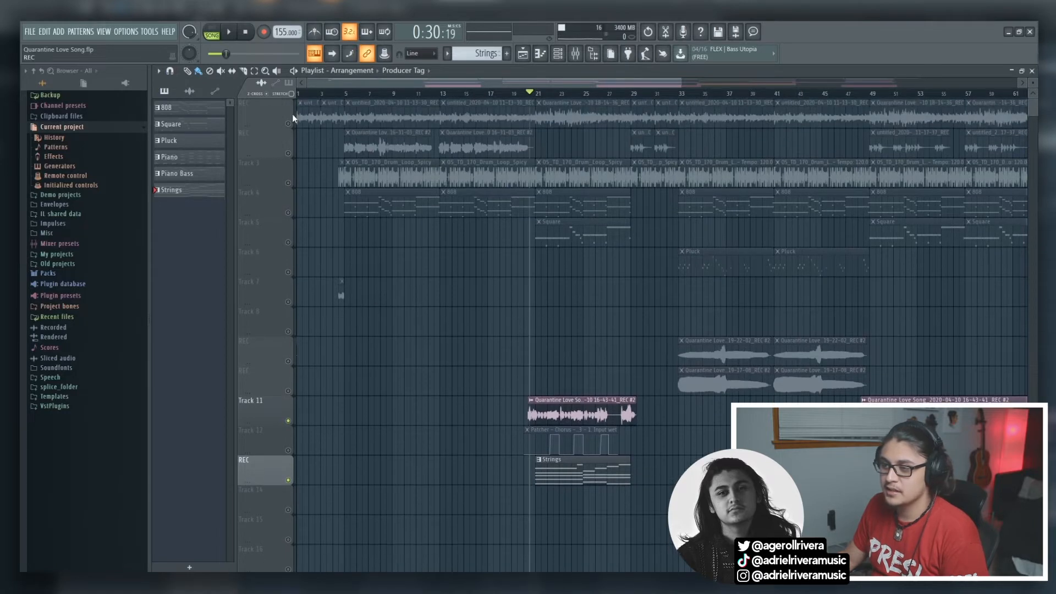
scroll(464, 358, "down", 4)
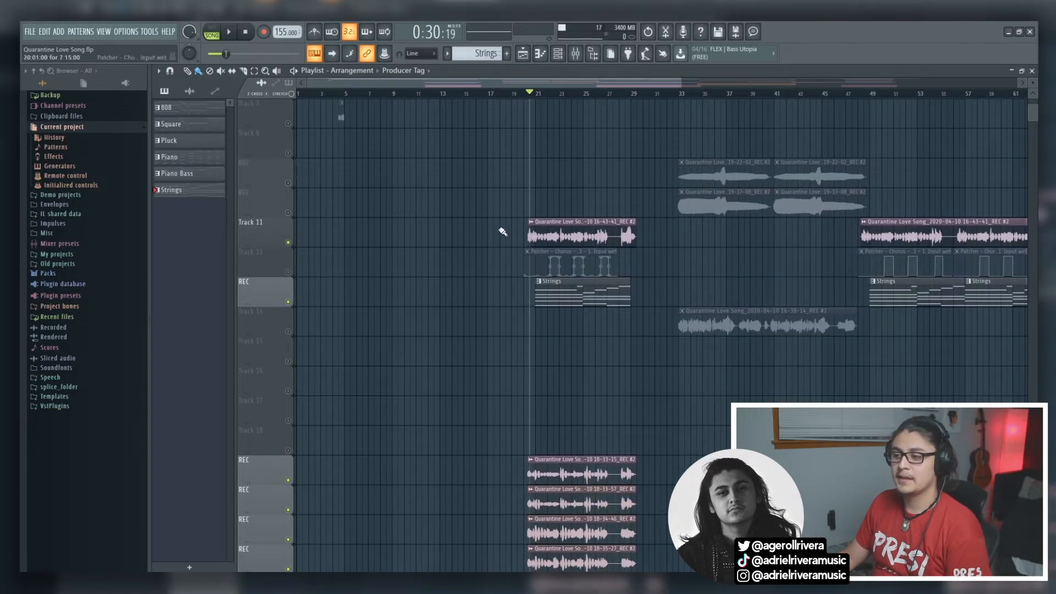
scroll(732, 373, "down", 4)
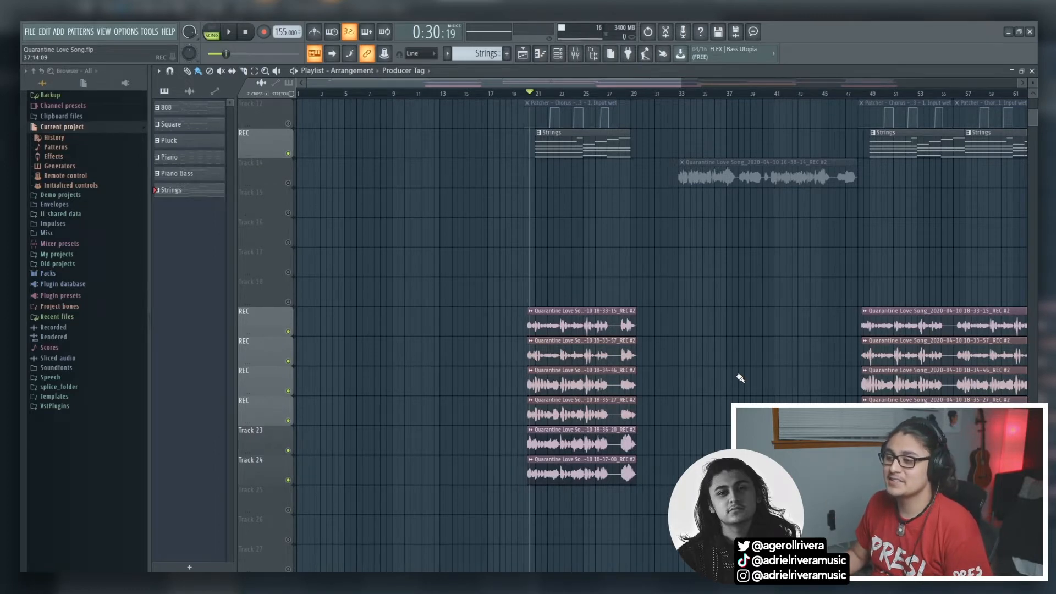
Play the chorus from about bar 20 to hear the lead vocal, strings and stacked vocal recordings together.
key("space")
scroll(741, 379, "up", 2)
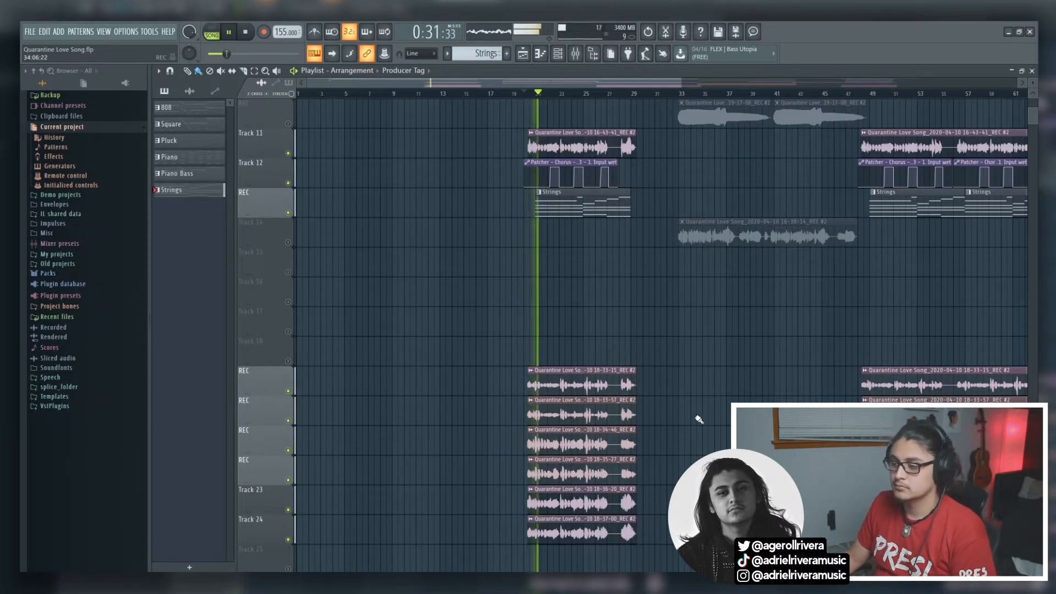
scroll(698, 420, "down", 2)
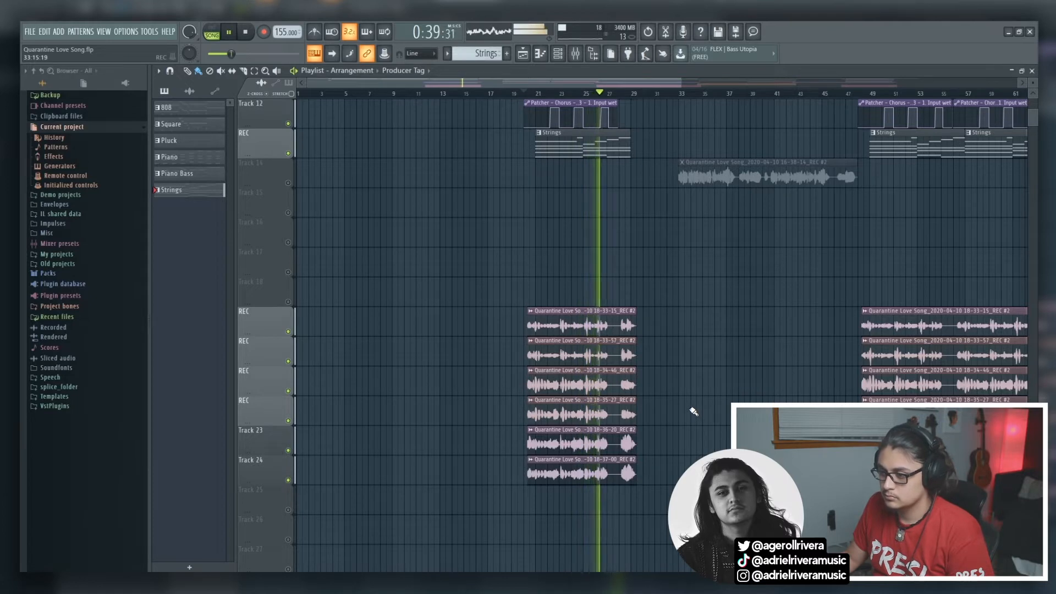
scroll(688, 410, "up", 1)
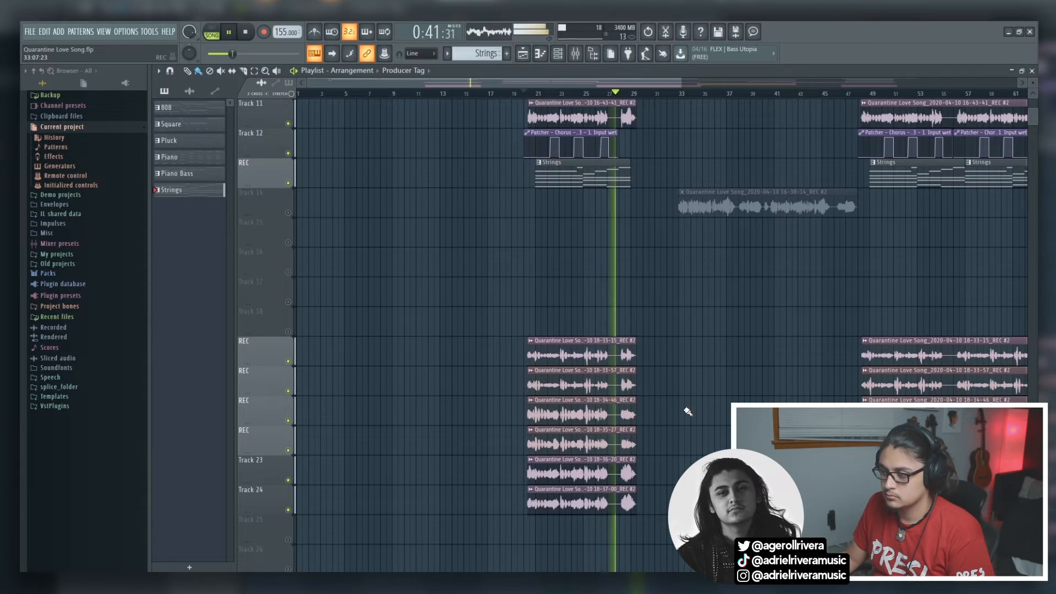
key("space")
scroll(687, 409, "up", 1)
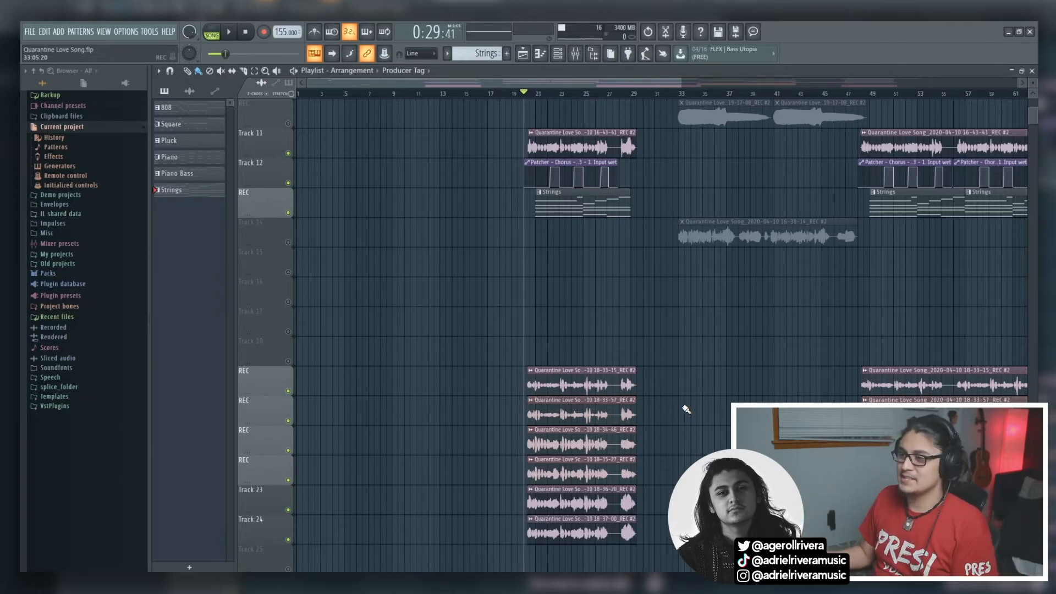
Place the playhead just before bar 21 and replay the chorus, with the layers and with only Tracks 11 and 12 active.
scroll(682, 385, "up", 5)
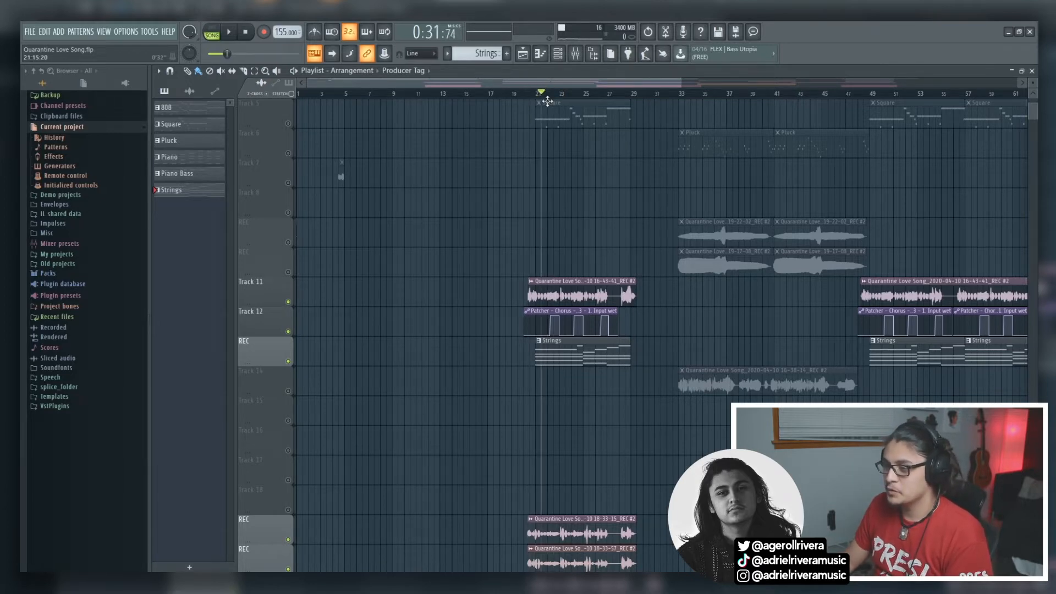
left_click(530, 91)
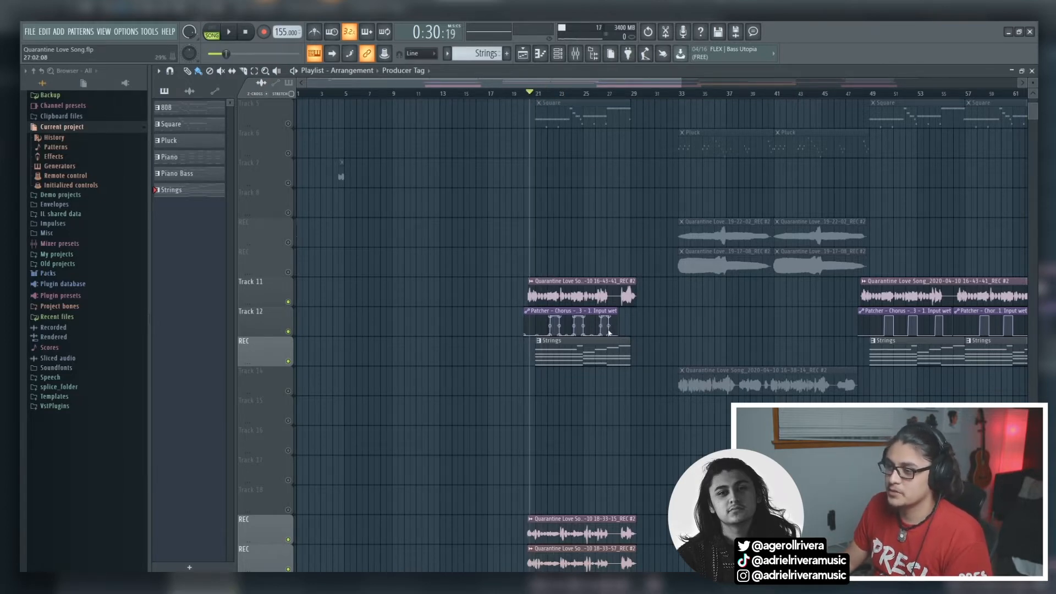
key("space")
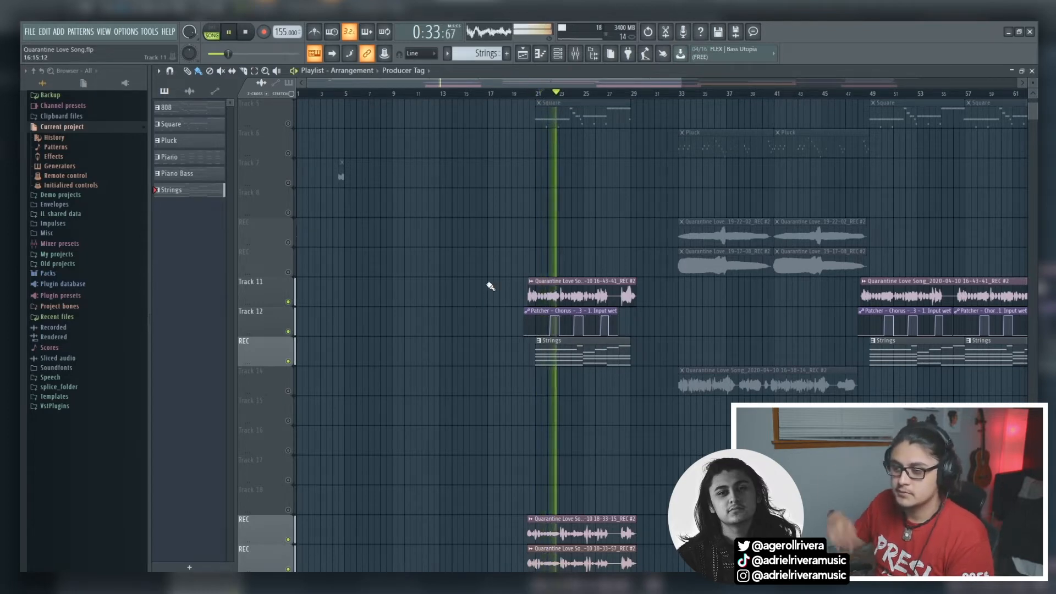
key("space")
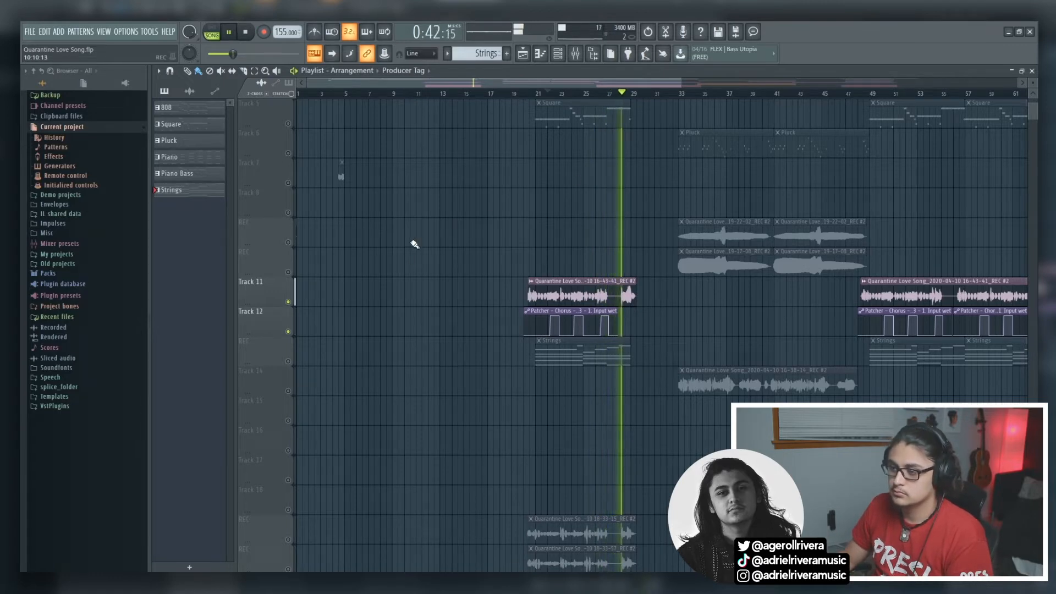
key("space")
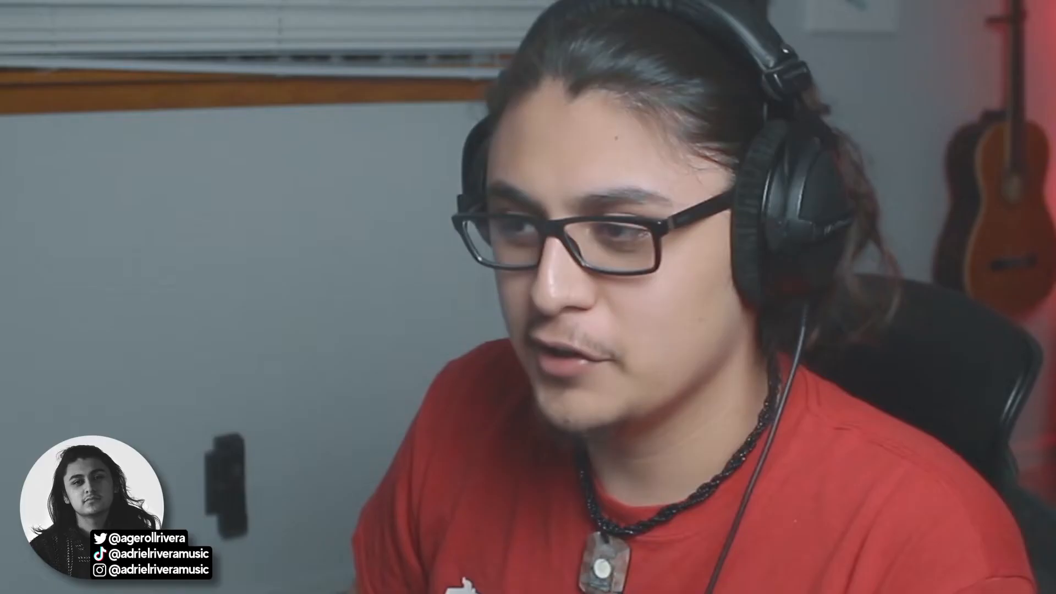
Play the chorus from bar 21 with all tracks active and examine the full arrangement.
key("space")
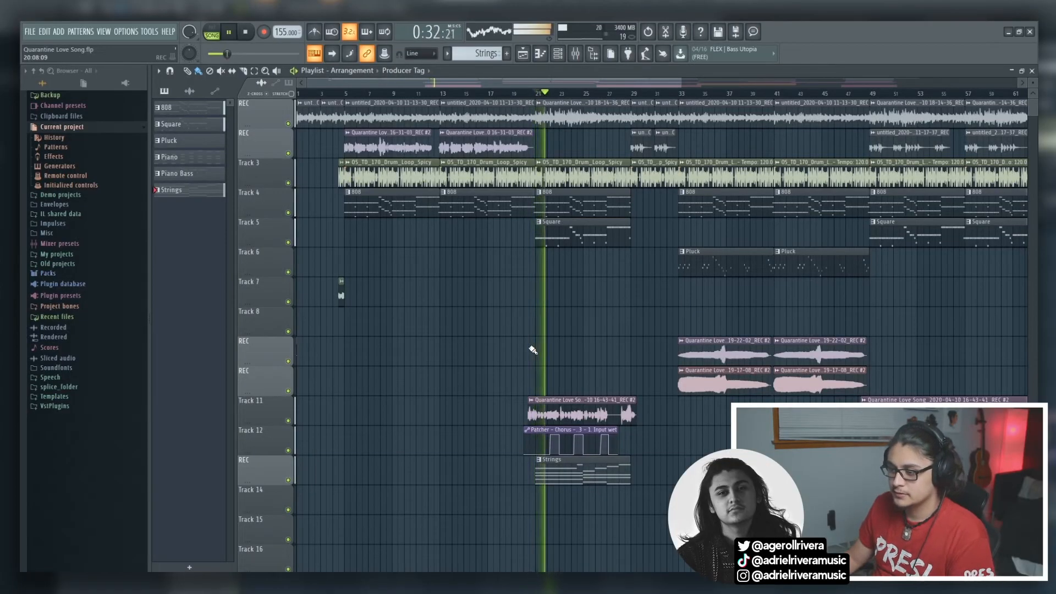
scroll(525, 361, "down", 1)
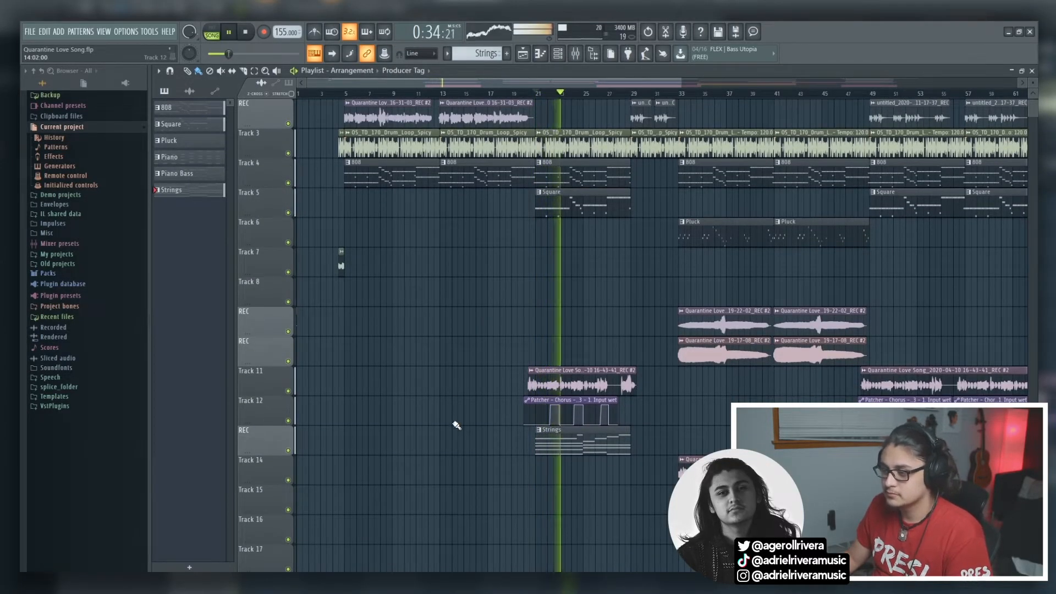
scroll(456, 423, "down", 4)
scroll(456, 419, "up", 4)
scroll(456, 419, "up", 1)
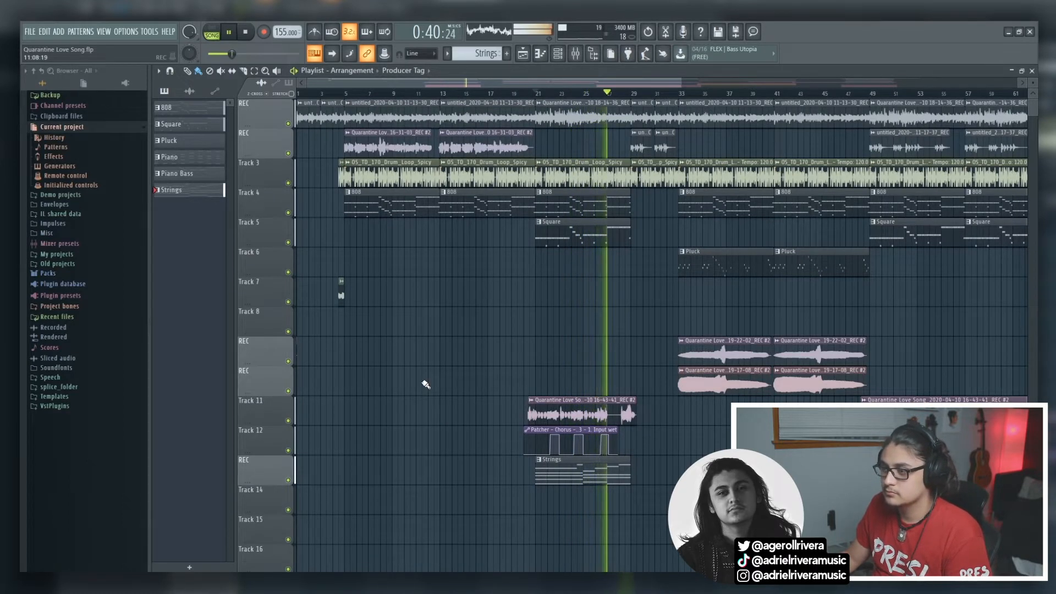
scroll(425, 387, "down", 1)
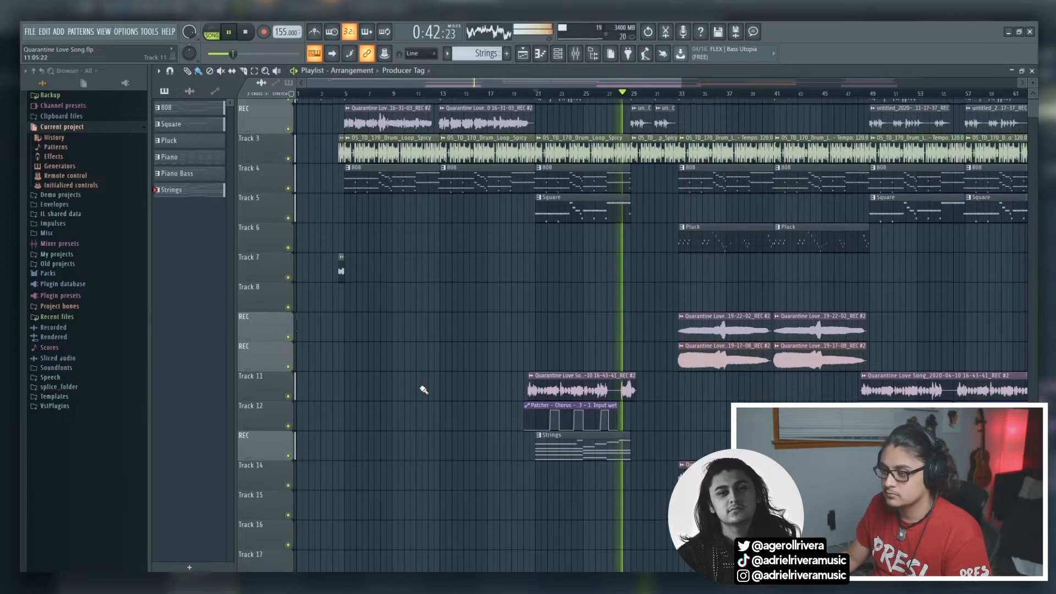
Mute the Strings track and play the chorus through to hear the mix without it.
scroll(423, 390, "down", 2)
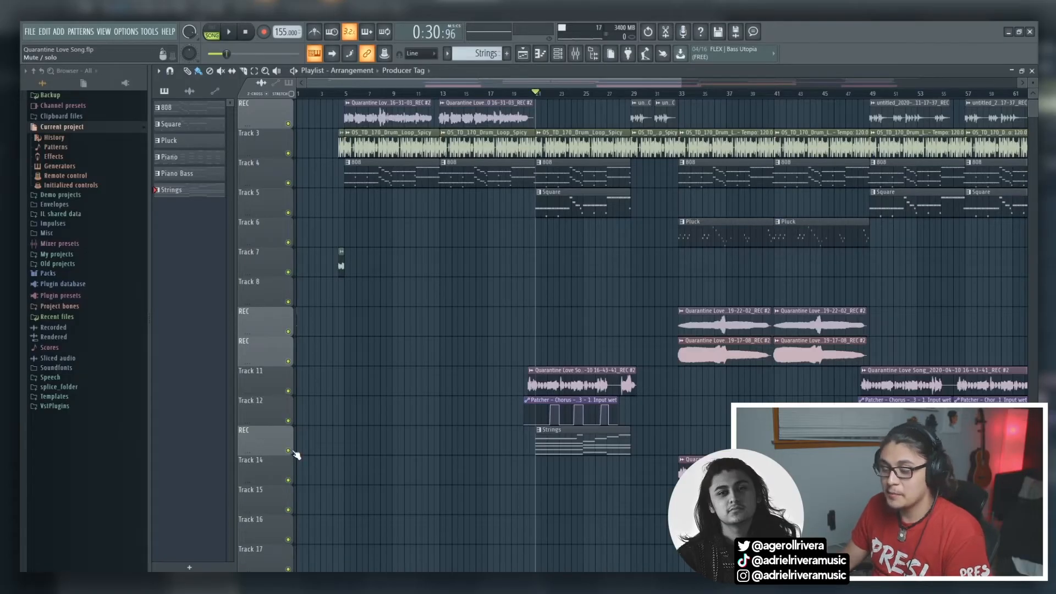
left_click(289, 451)
scroll(479, 396, "up", 1)
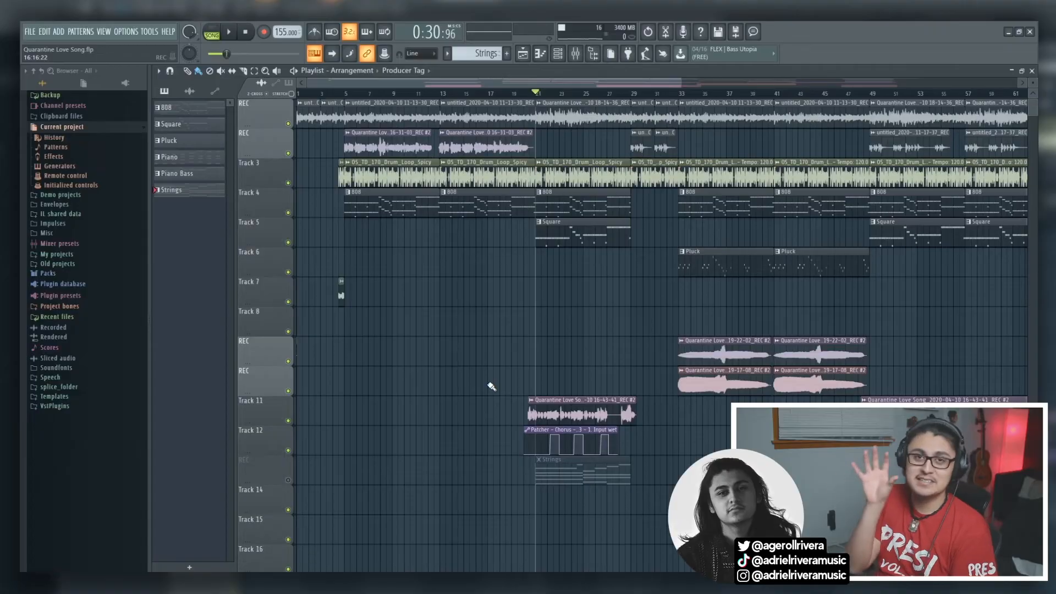
key("space")
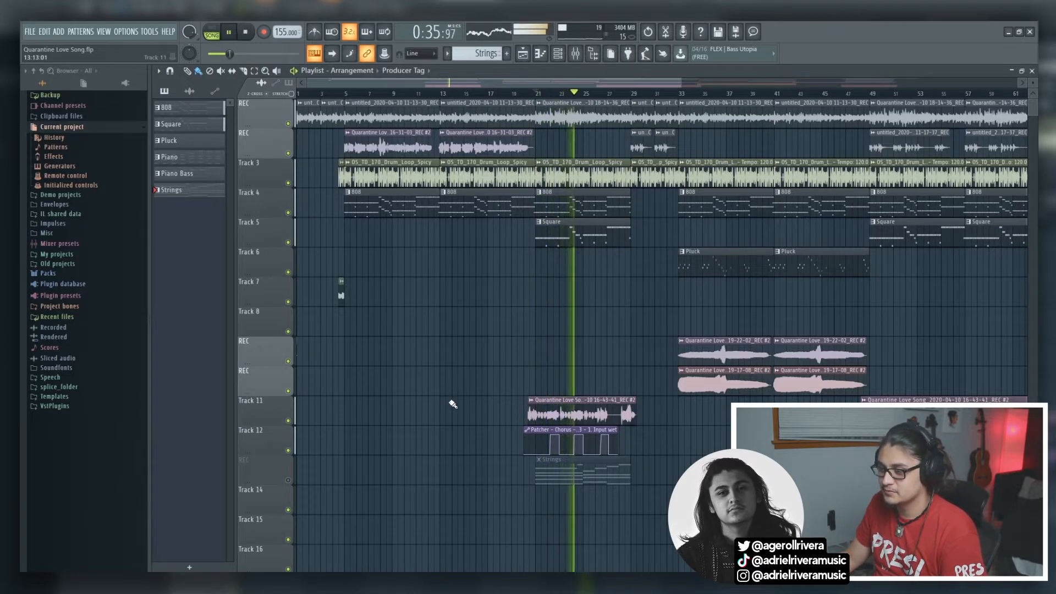
scroll(451, 399, "down", 2)
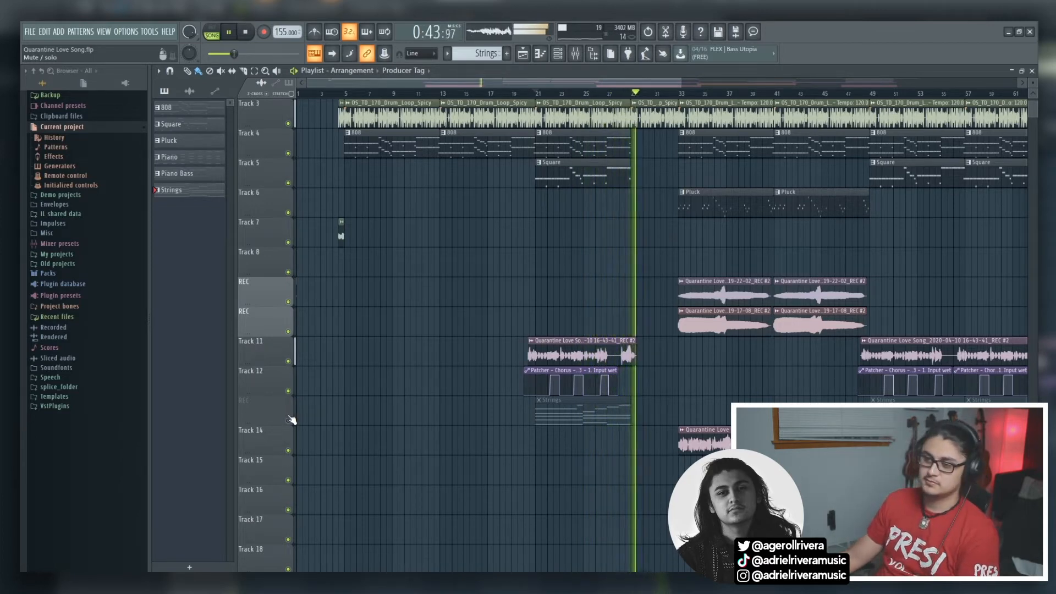
key("space")
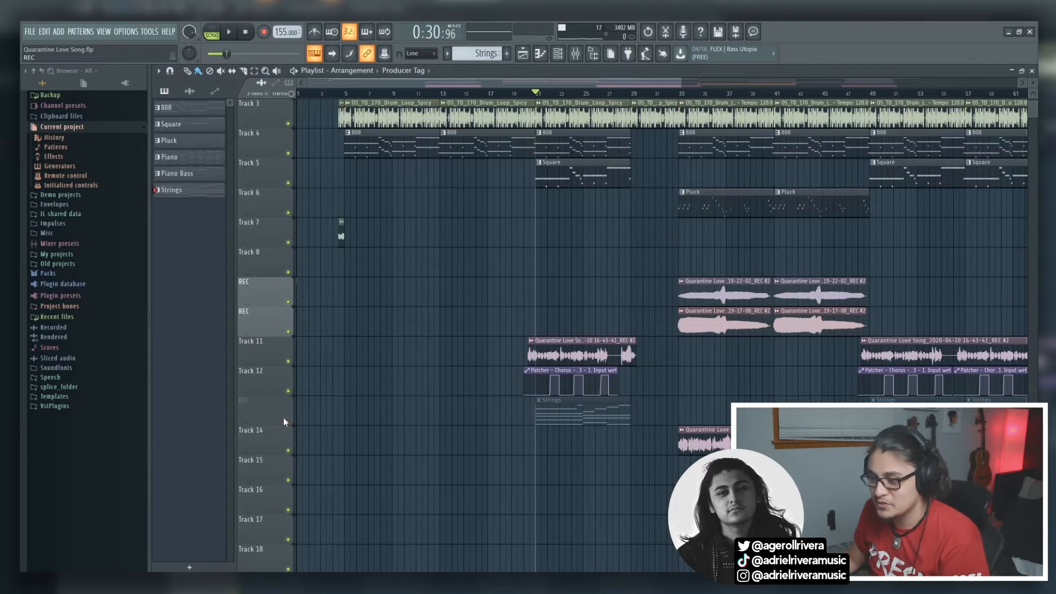
Unmute the Strings track and switch it off and on during chorus playback to compare, leaving it active.
left_click(286, 421)
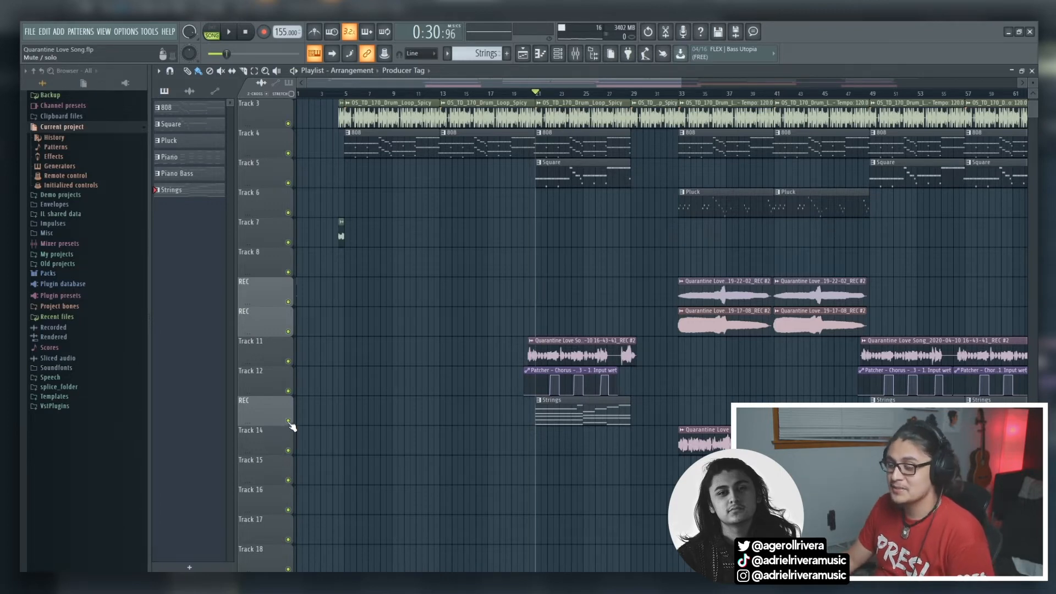
key("space")
left_click(289, 422)
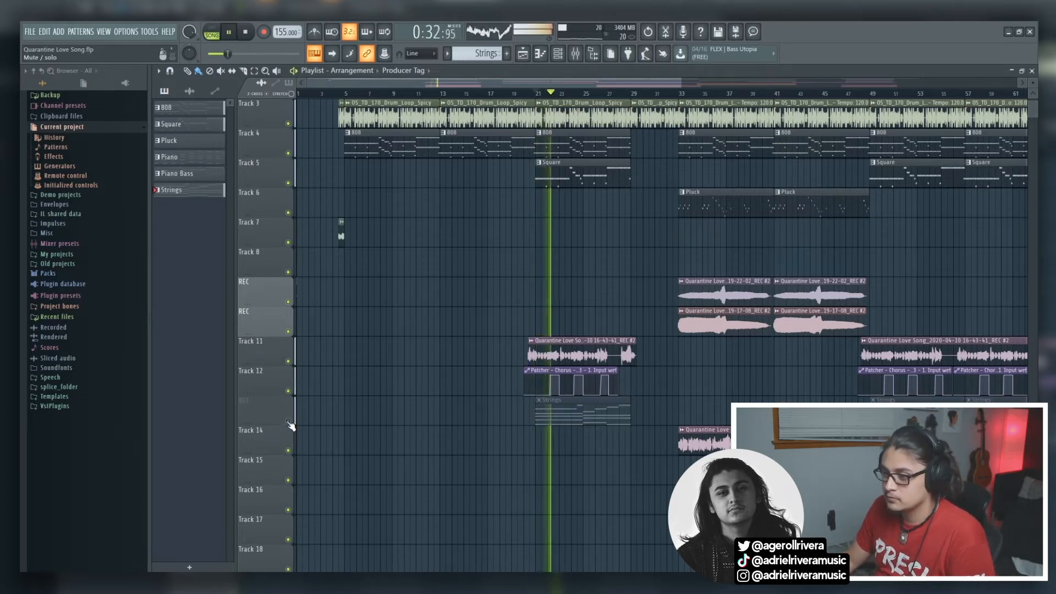
left_click(289, 422)
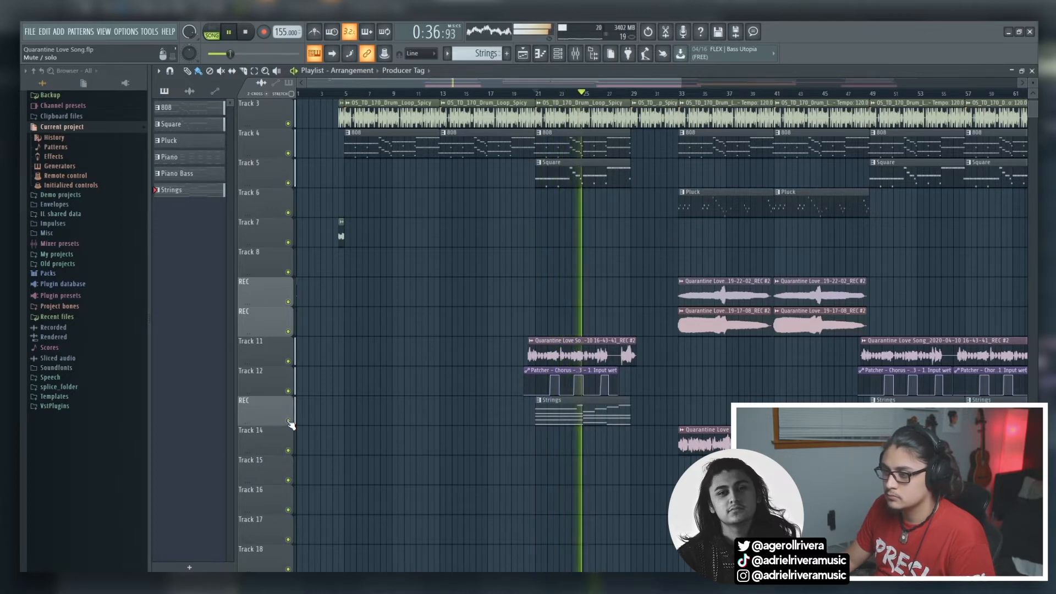
left_click(289, 422)
left_click(289, 422)
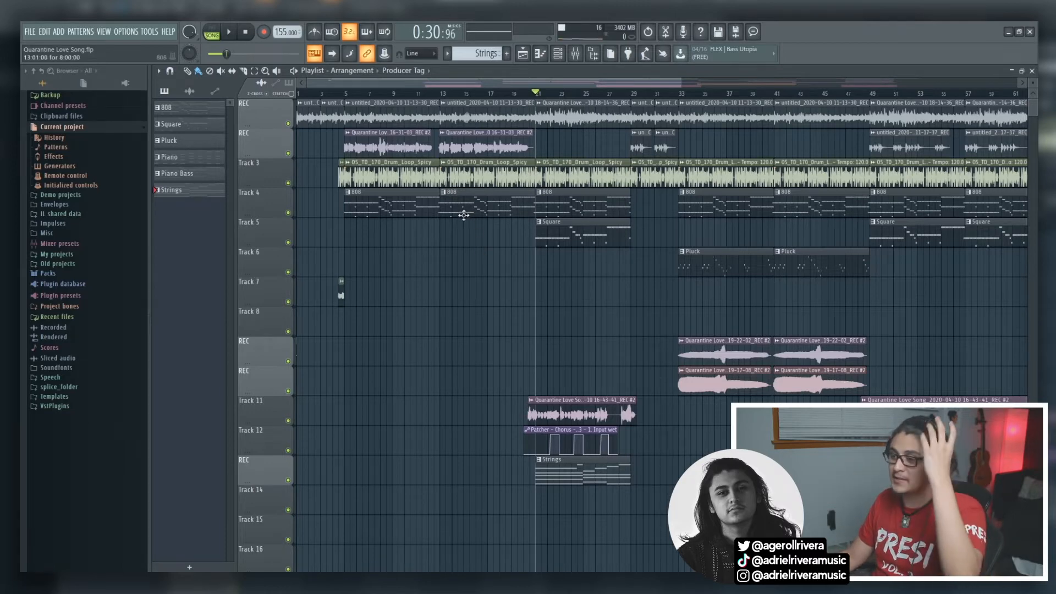
Solo the 808 track (Track 4) and listen to its chorus pattern from bar 21 to bar 29.
right_click(288, 213)
left_click_drag(681, 83, 497, 91)
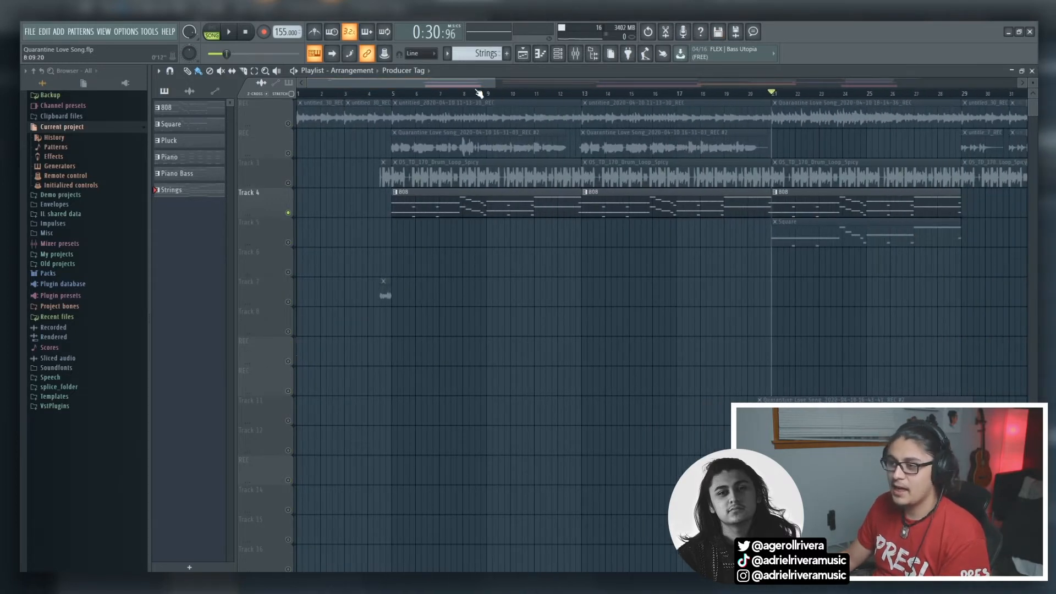
scroll(550, 110, "right", 3)
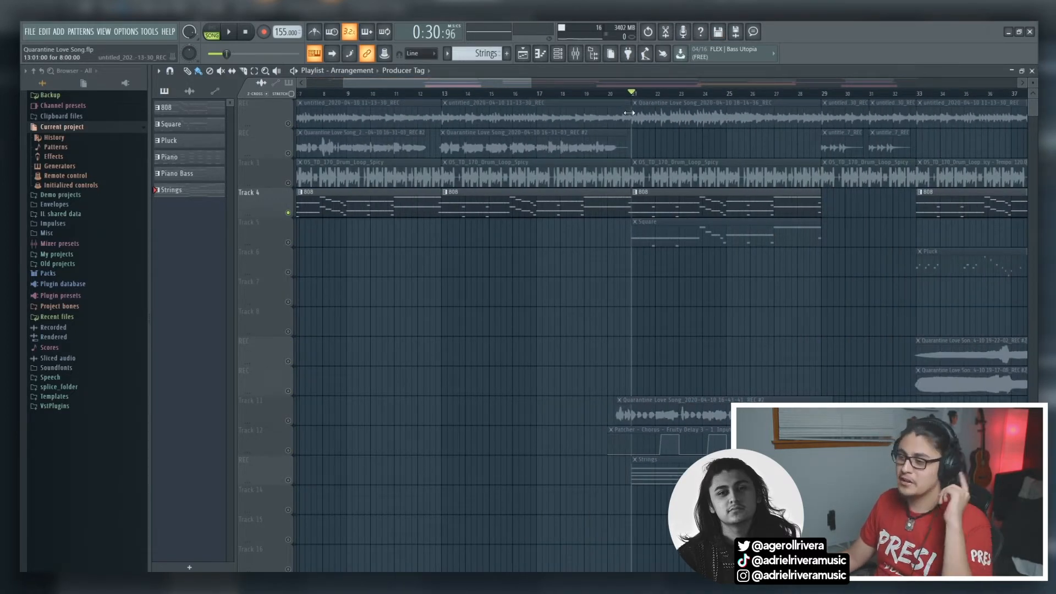
left_click(680, 96)
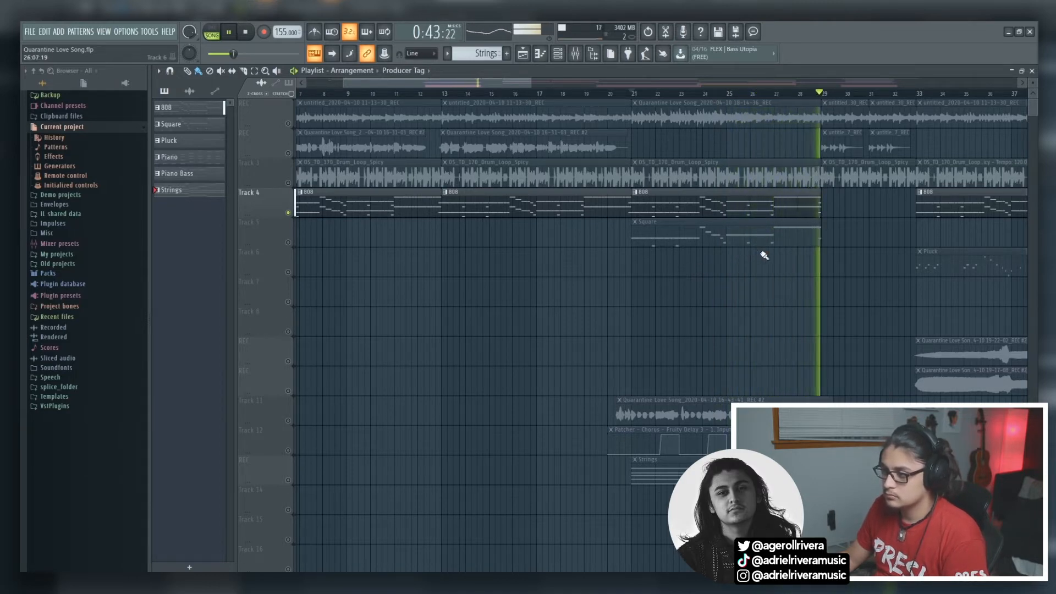
key("space")
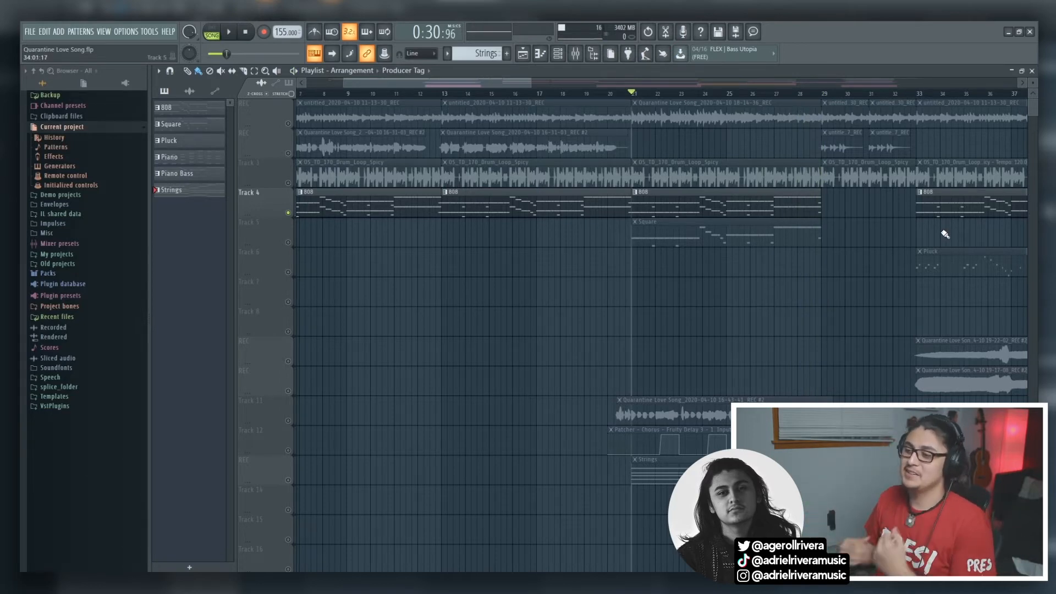
Open the chorus 808 pattern in the piano roll and examine the octave-layered notes in its first bars.
left_click(649, 93)
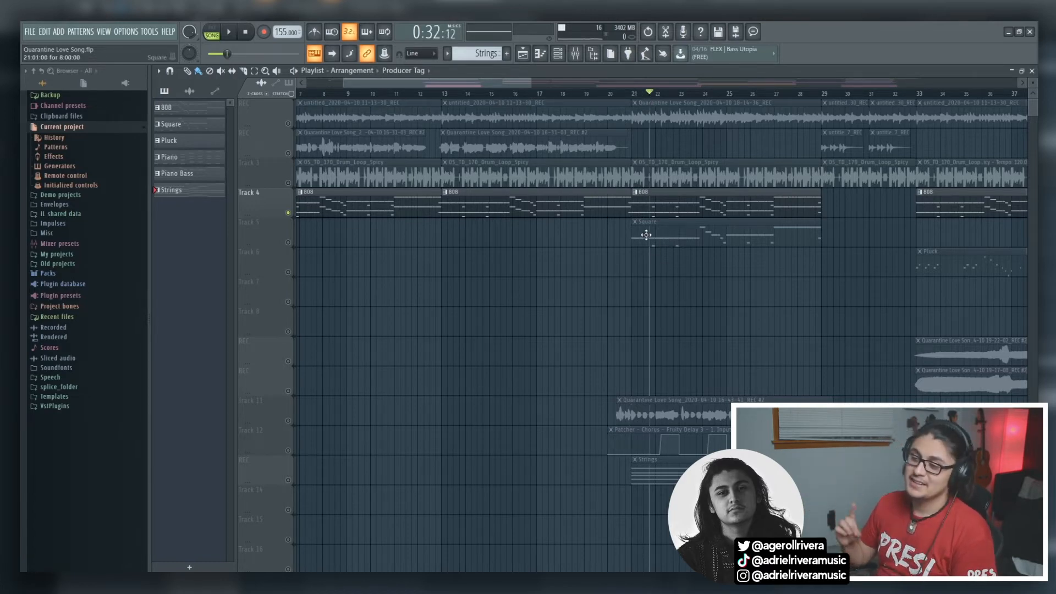
double_click(665, 212)
left_click_drag(515, 80, 359, 87)
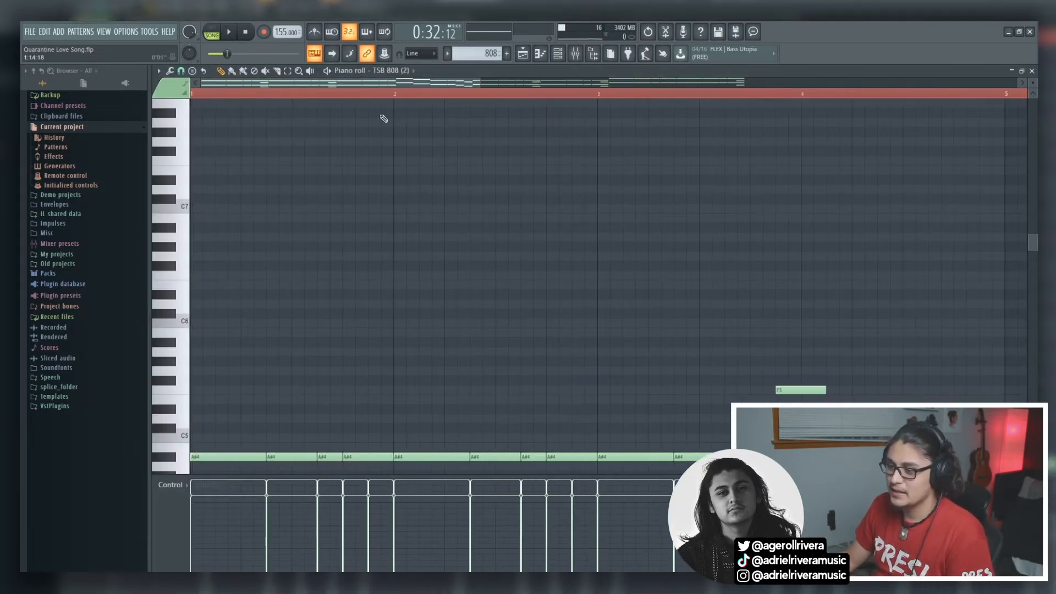
scroll(519, 209, "down", 7)
scroll(395, 208, "down", 5)
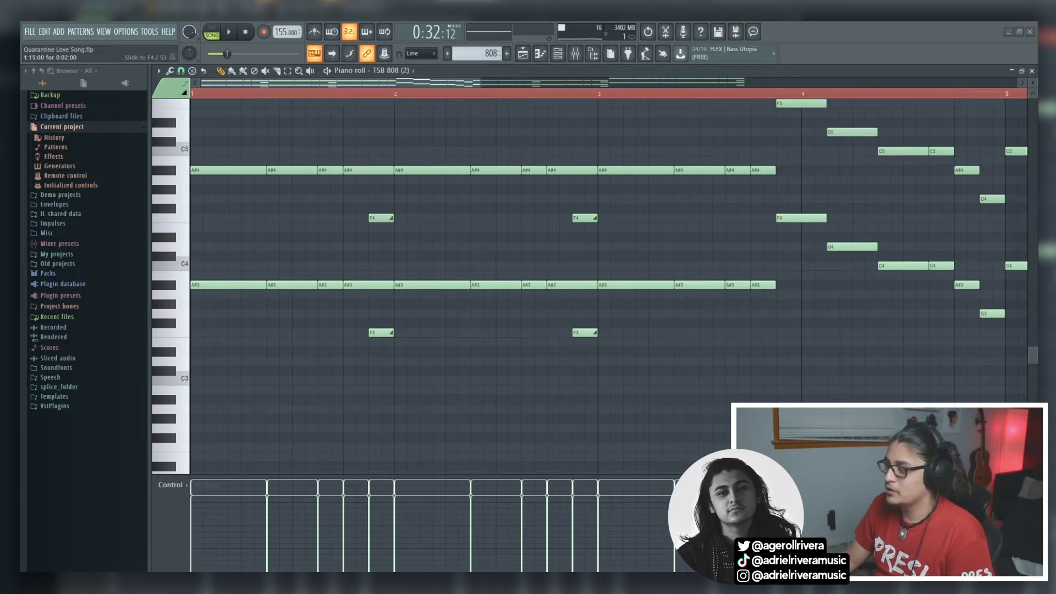
Check the slide option in the properties of the first F4 slide note and audition the 808 pattern.
double_click(386, 218)
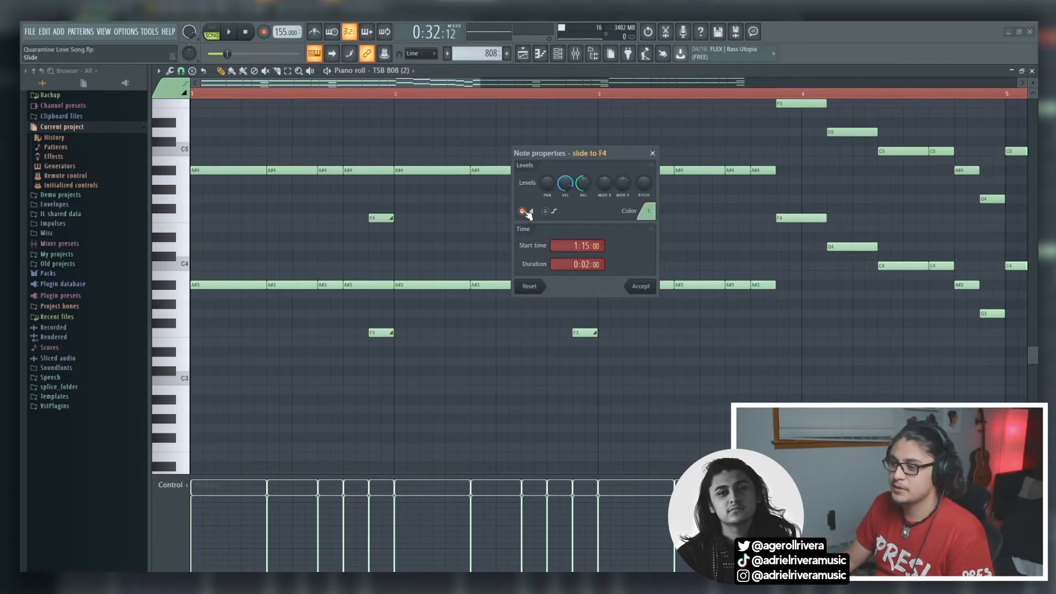
left_click(653, 154)
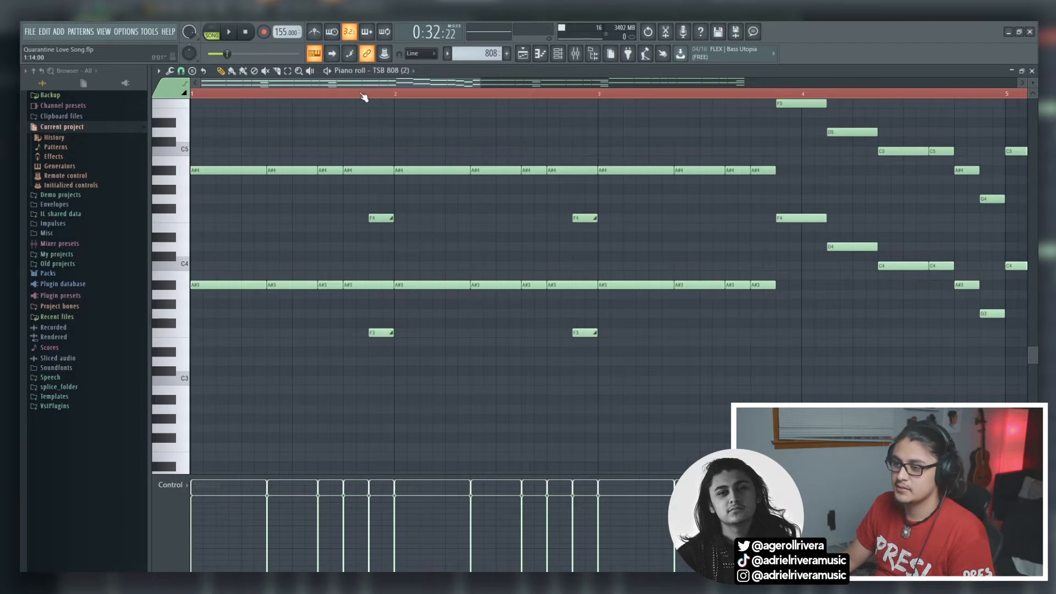
key("space")
key("space")
Return to the playlist and play the chorus Square pattern on Track 5 together with the 808 on Track 4.
key("F5")
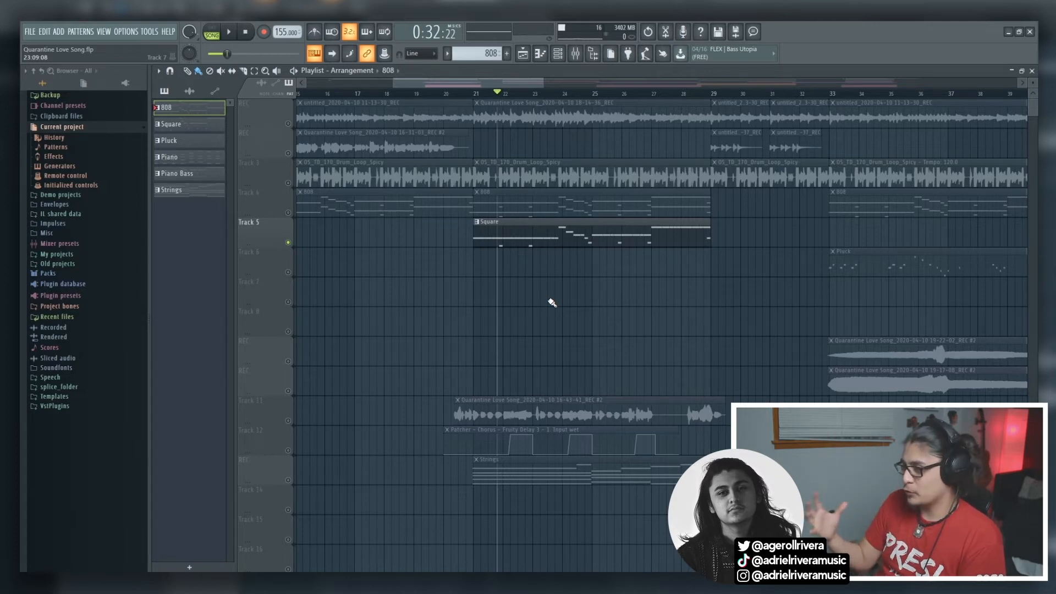
key("space")
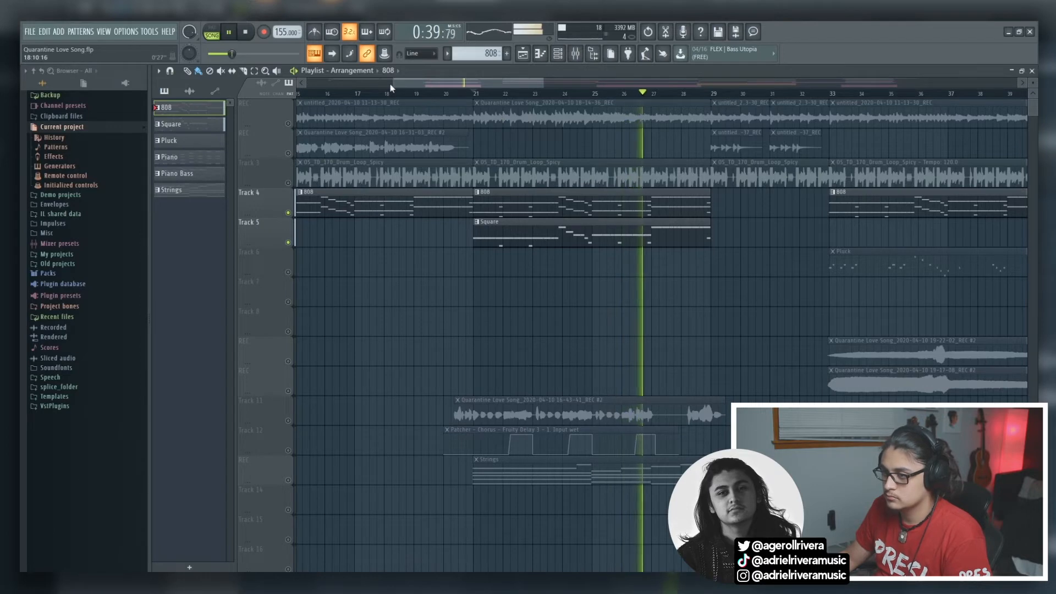
Place the playhead in bar 64, just before the section where the Piano and Piano Bass patterns start.
left_click_drag(379, 90, 356, 91)
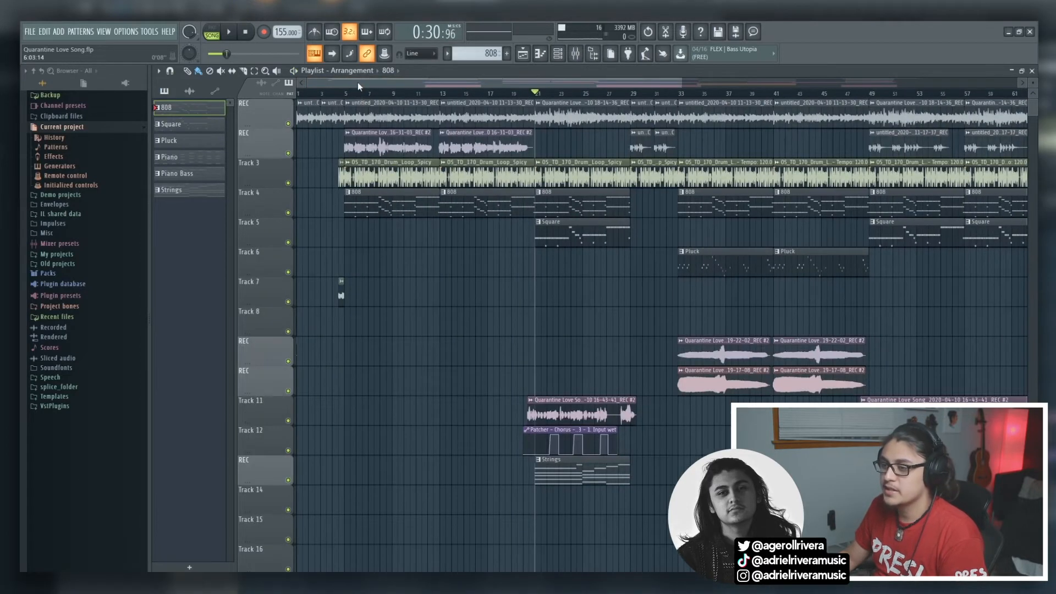
left_click_drag(357, 82, 597, 85)
left_click(603, 96)
left_click(590, 96)
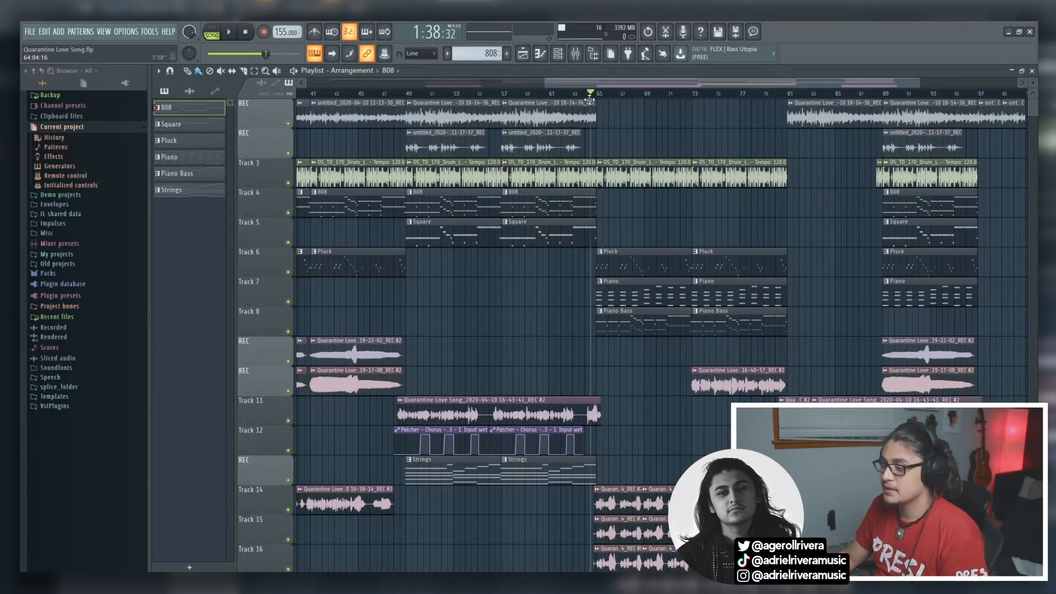